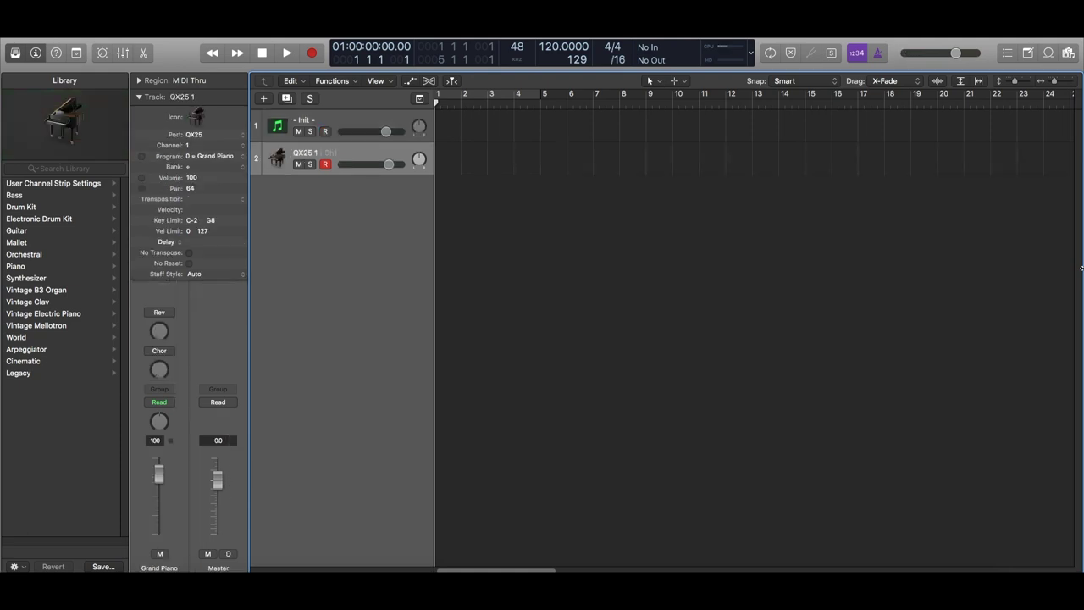
Step: Create a new Serum software instrument track and center the Serum window
key(alt+super+n)
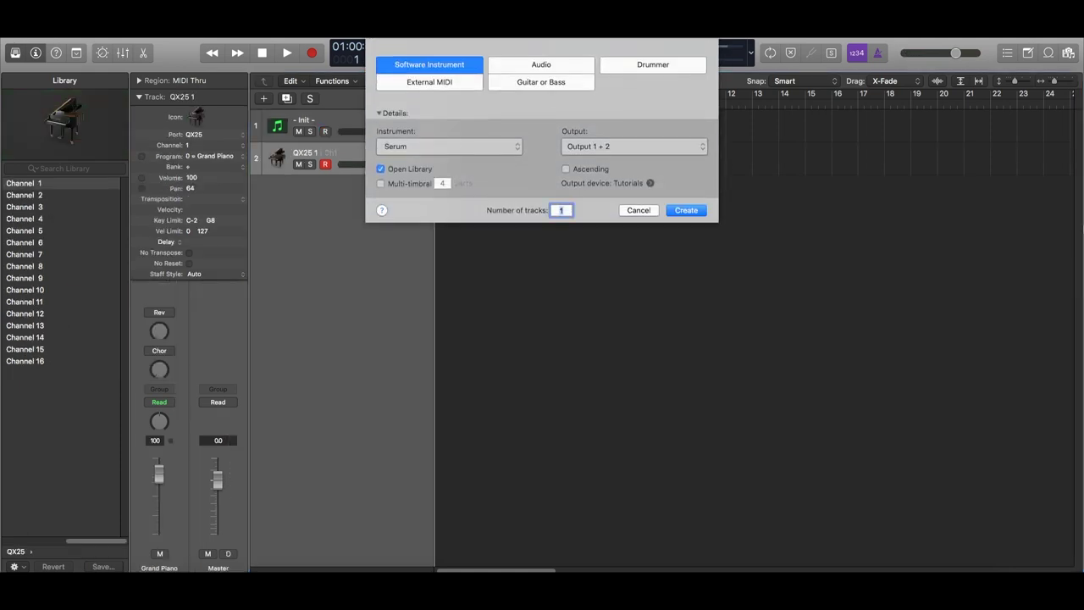
click(697, 210)
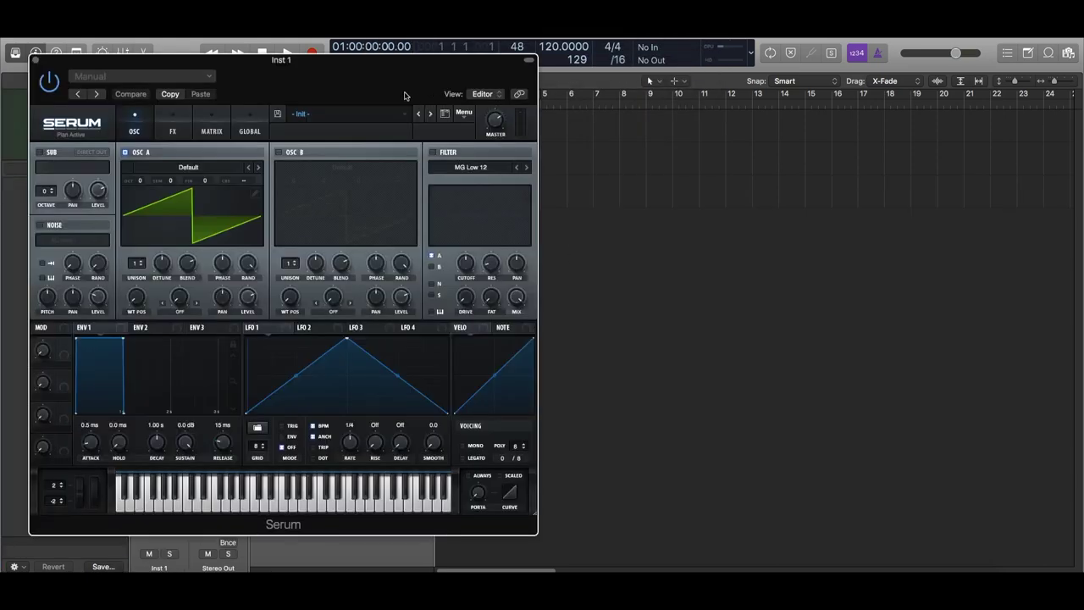
drag(408, 97, 663, 96)
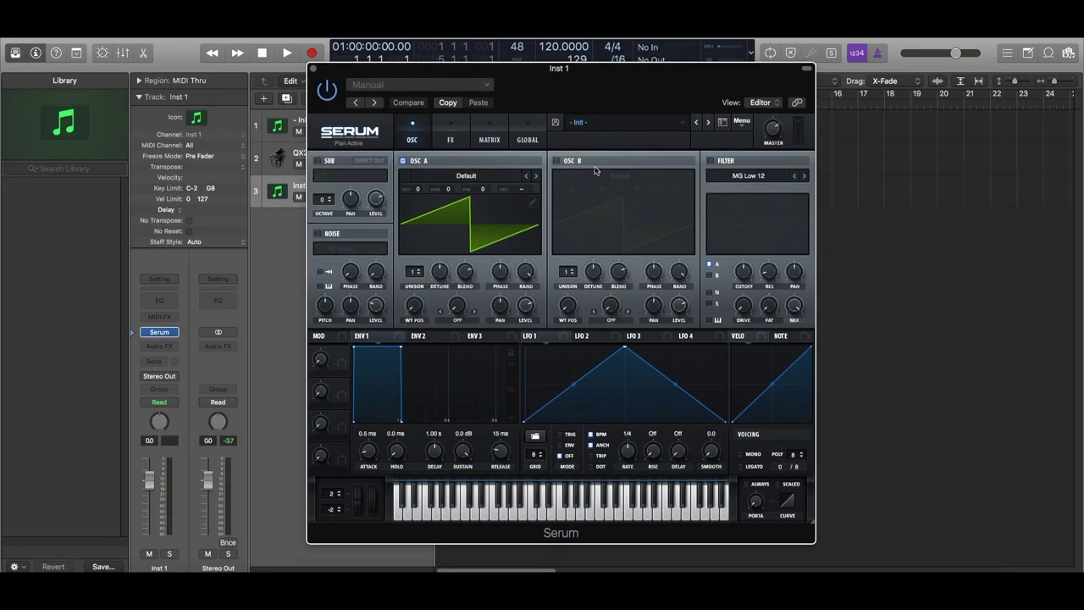
Step: Load the SAM_SERUM wavetable into oscillator A and Trilobyte 3 into oscillator B
click(467, 181)
mouse_move(485, 234)
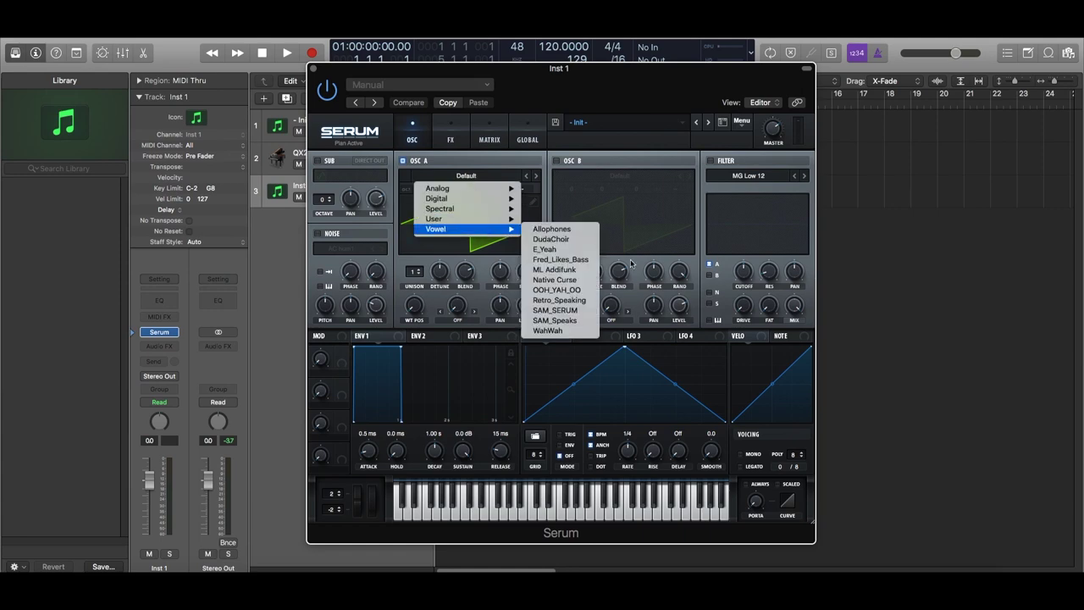
click(582, 312)
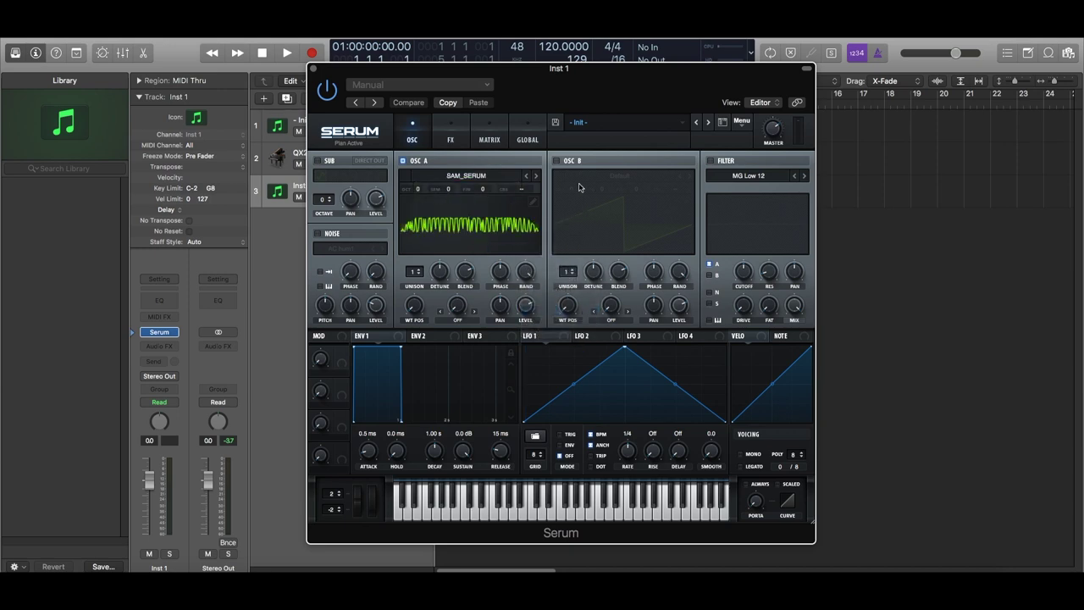
click(627, 182)
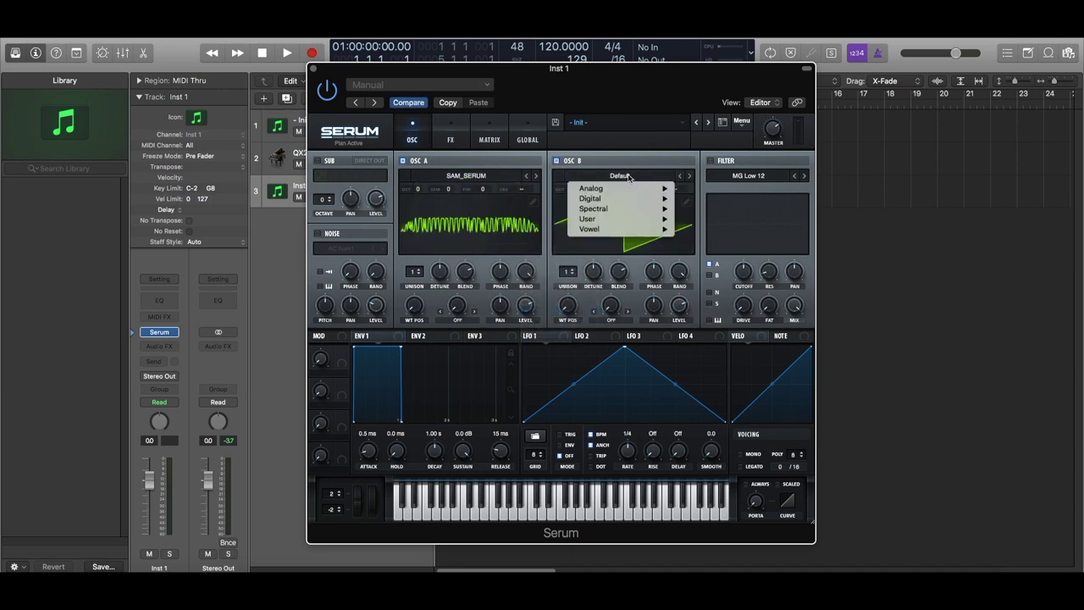
mouse_move(644, 213)
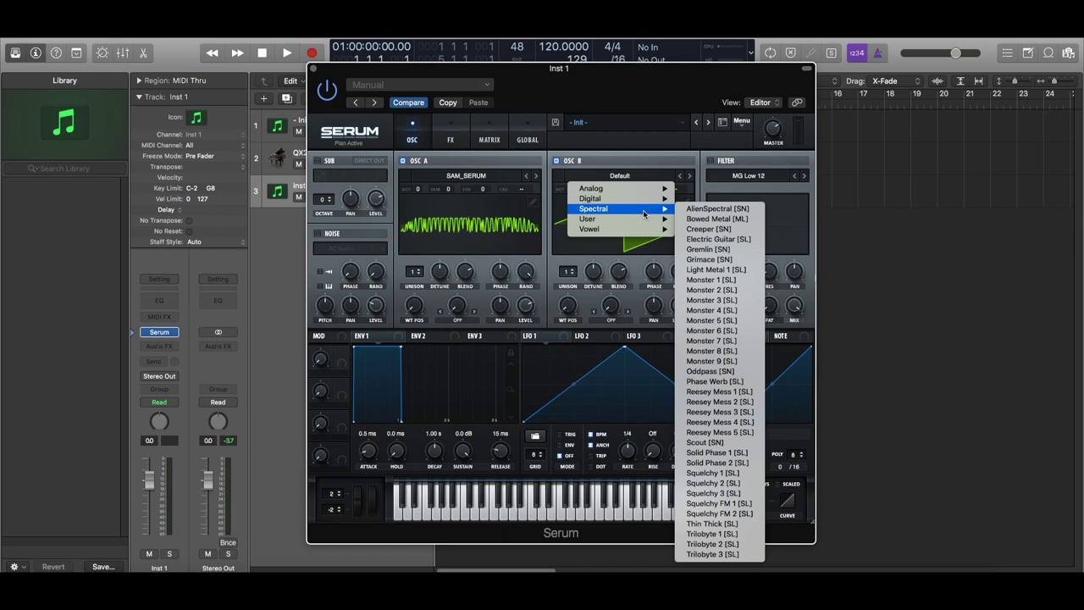
click(707, 554)
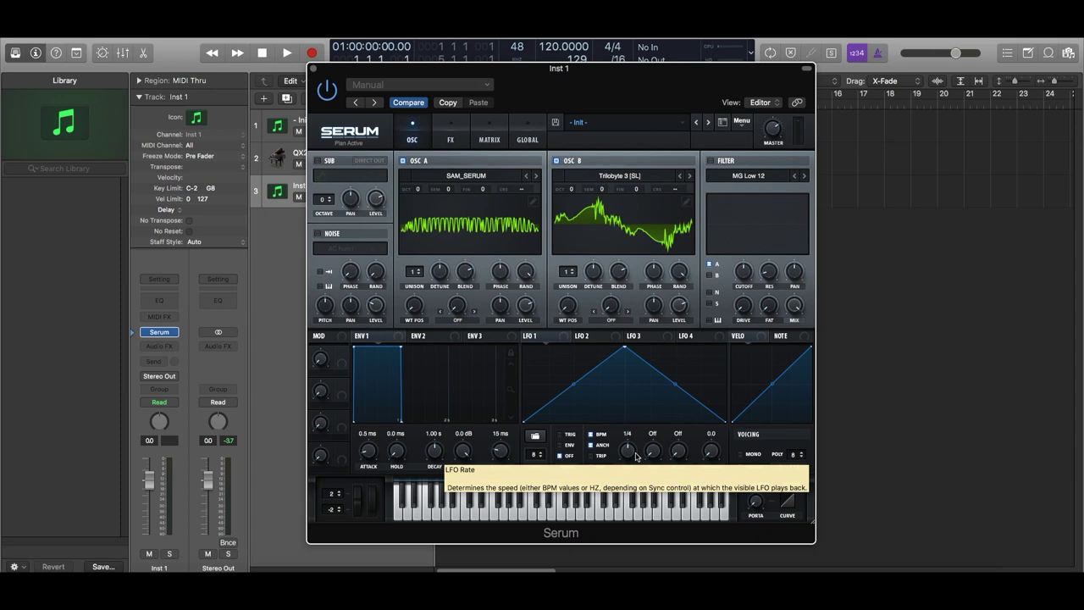
Step: Route LFO 1 to OSC A's WT POS, set position to 100 and modulation depth to 22
drag(527, 337, 413, 305)
drag(527, 336, 565, 312)
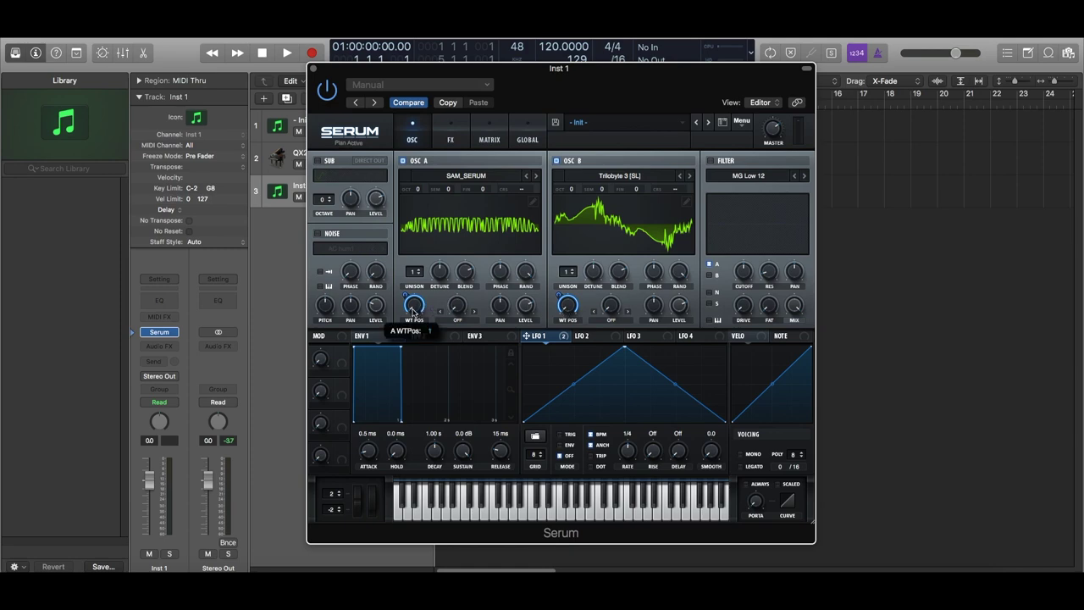
mouse_move(413, 312)
mouse_down()
mouse_move(435, 203)
mouse_move(413, 319)
mouse_up()
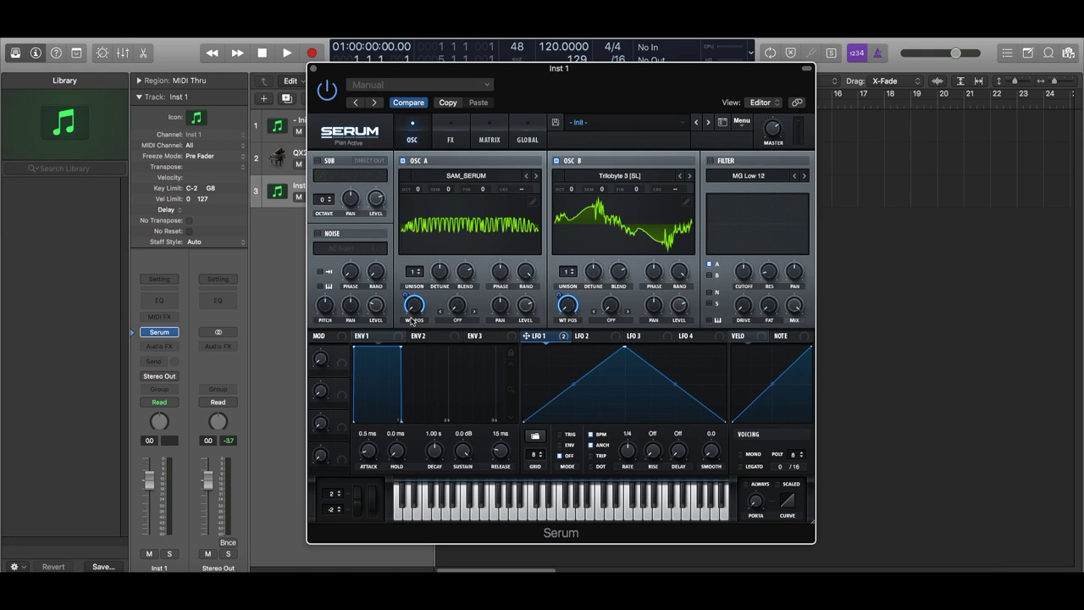
mouse_move(416, 310)
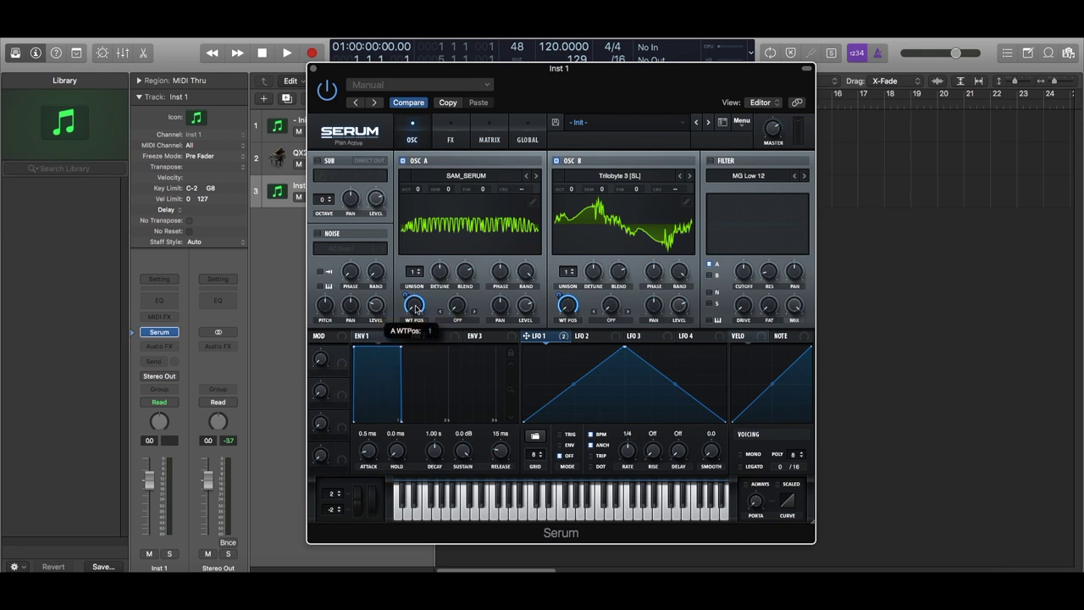
drag(415, 309, 425, 276)
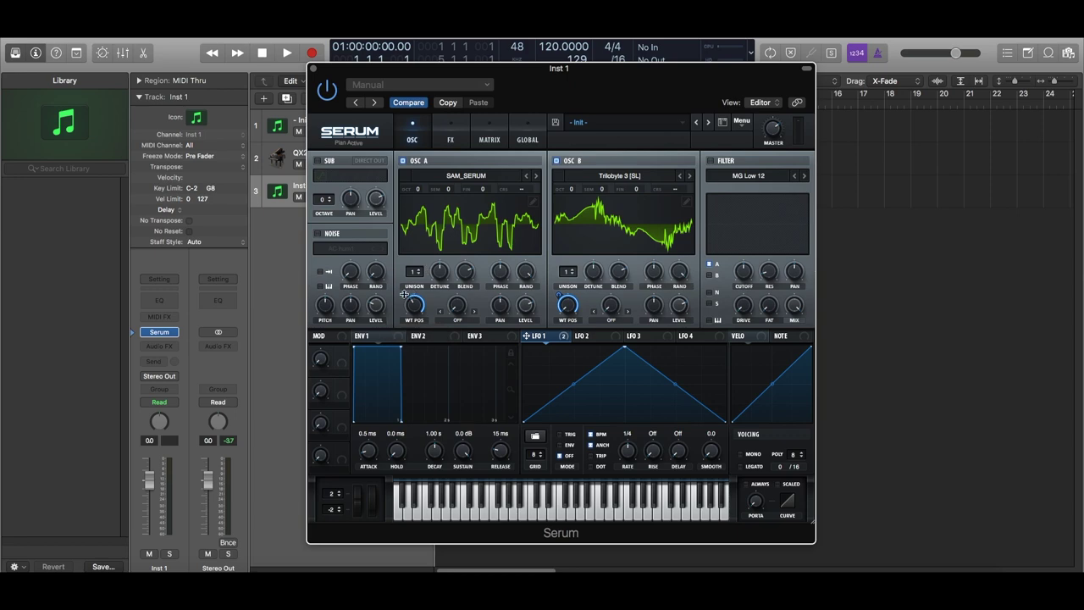
drag(404, 294, 402, 329)
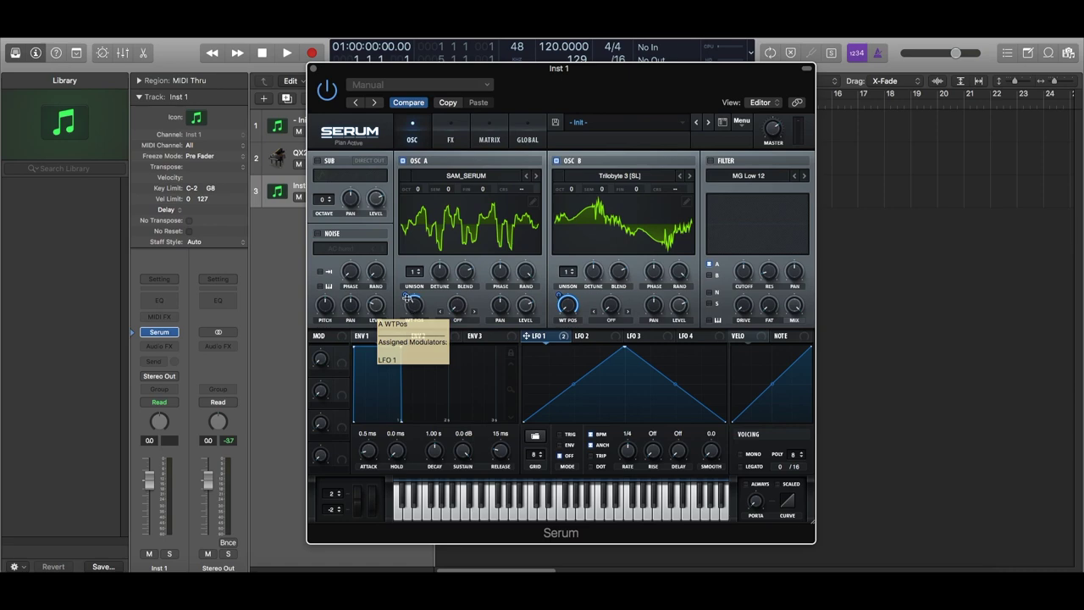
Step: Raise OSC B's wavetable position and add LFO 1 modulation at a depth of about 18
drag(572, 309, 573, 254)
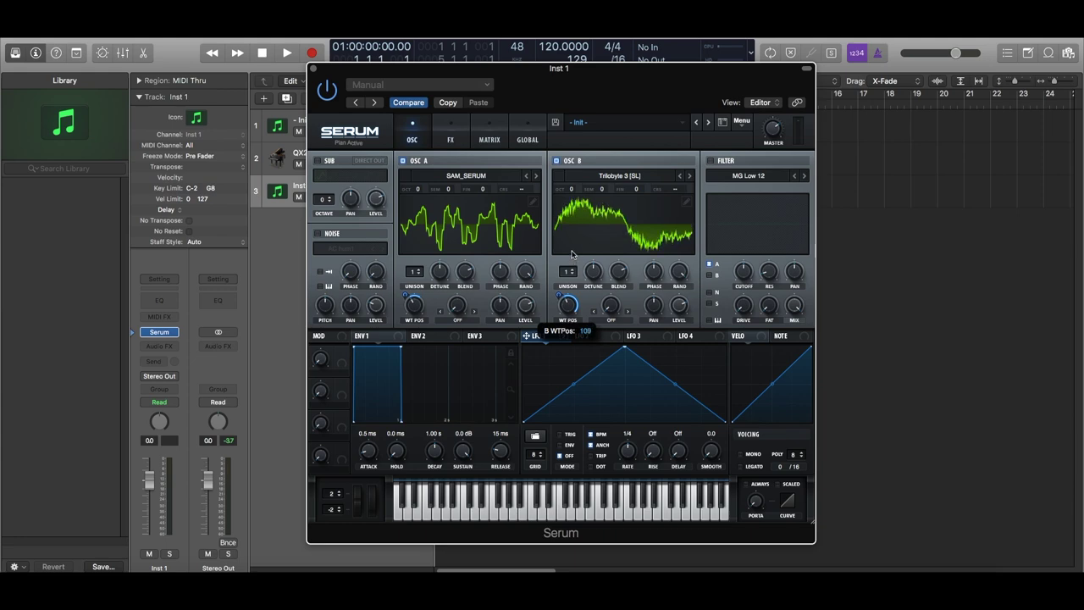
drag(559, 293, 558, 333)
mouse_move(559, 293)
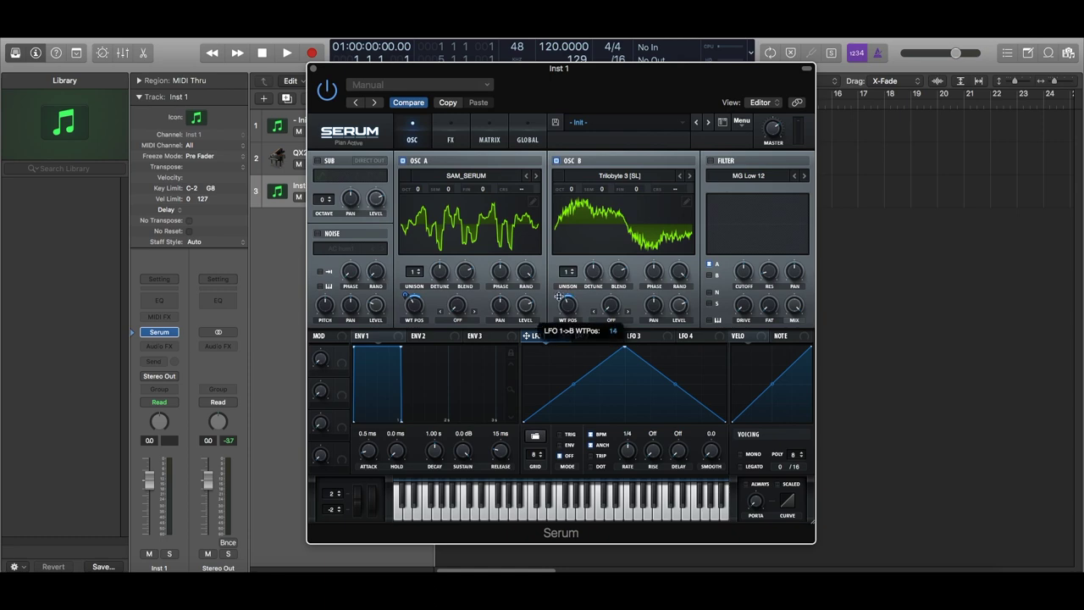
drag(559, 296, 559, 294)
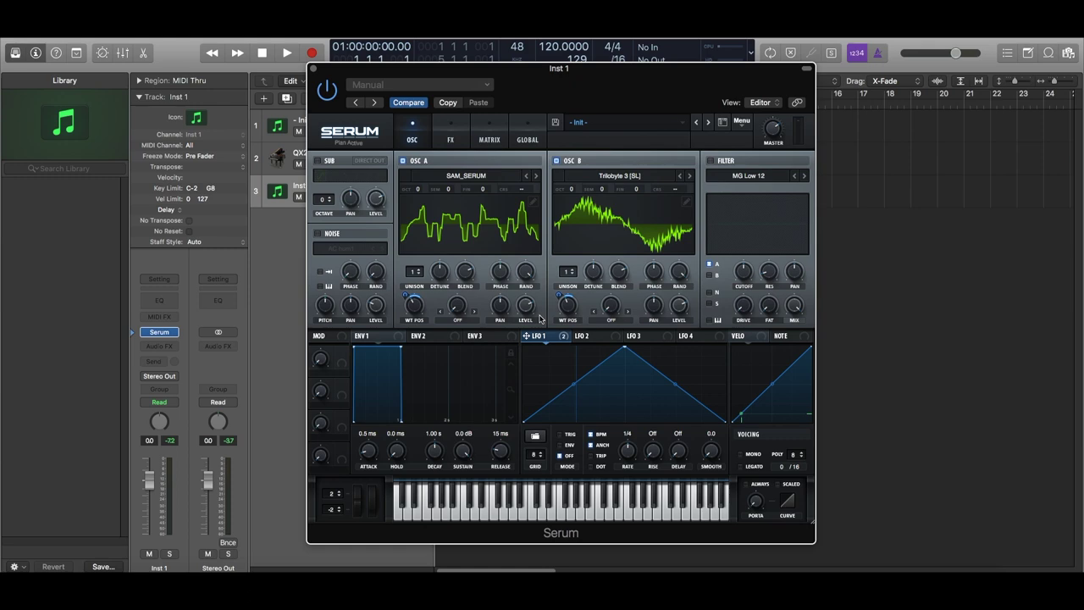
Step: Enable MONO voicing and set the portamento glide to about 89 ms
click(742, 455)
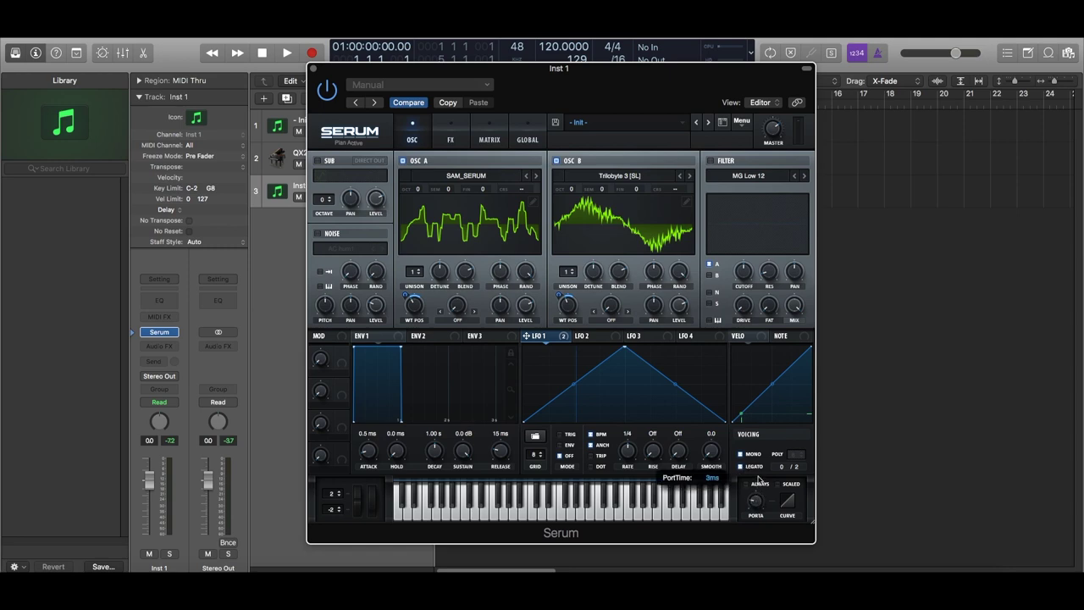
drag(759, 479, 762, 461)
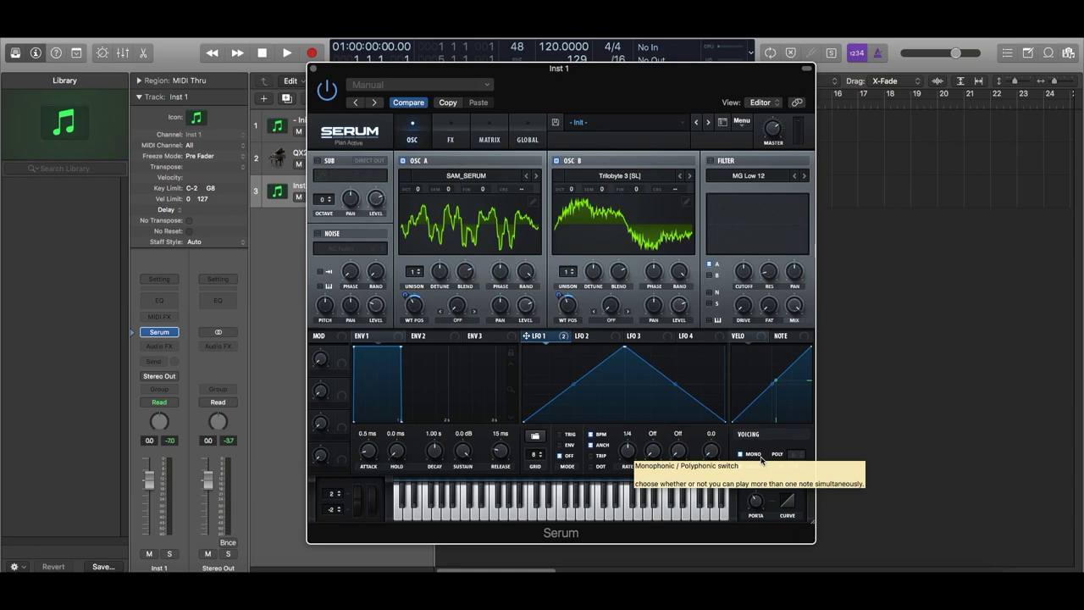
Step: Re-enable mono and set OSC A unison to 7 voices and OSC B to 5
click(760, 458)
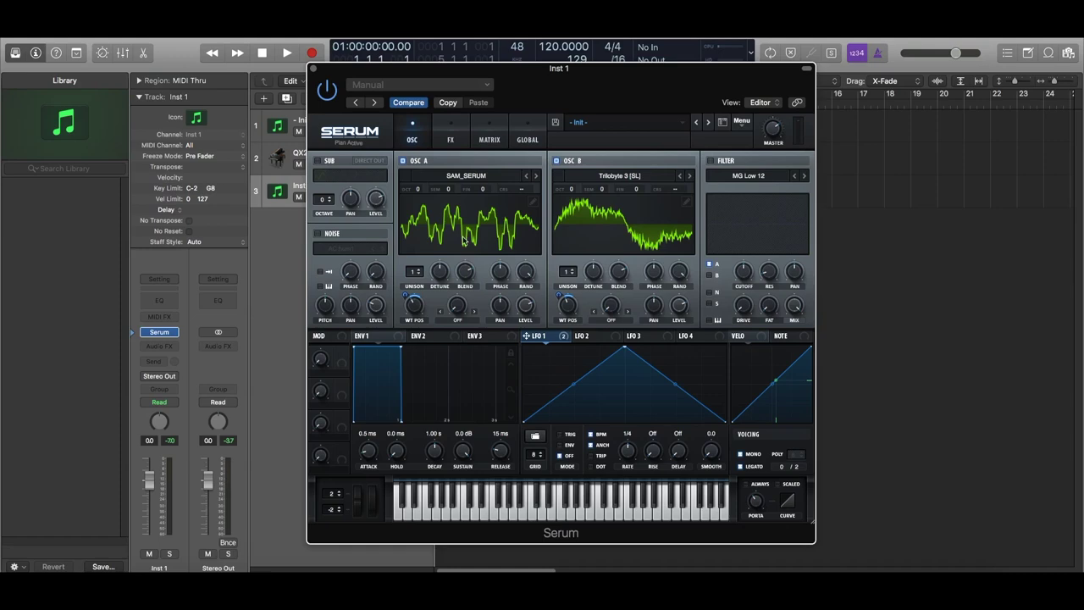
click(421, 272)
scroll(423, 274, up, 4)
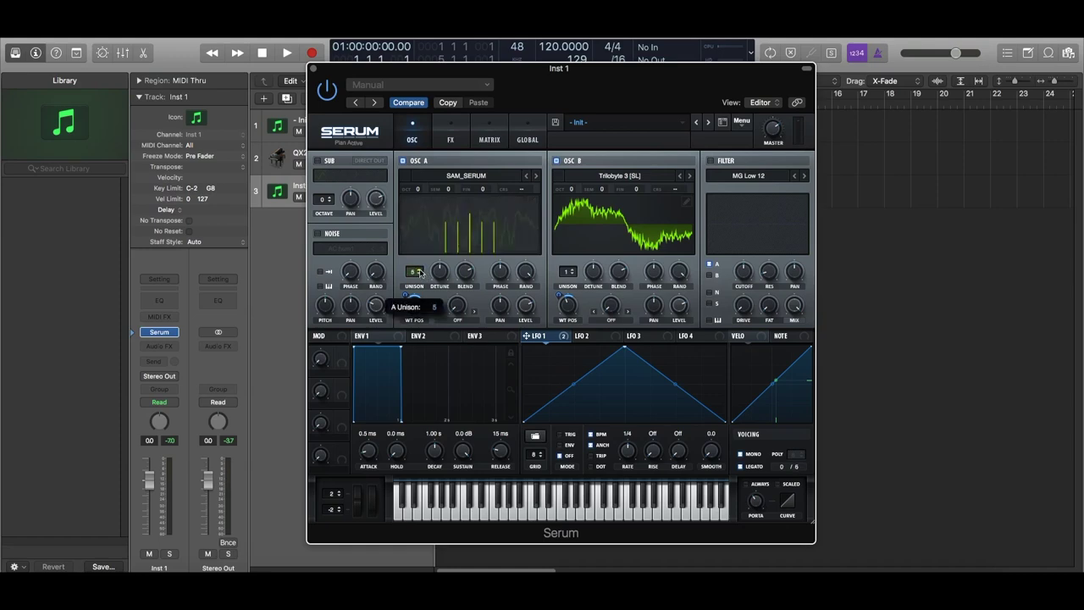
scroll(421, 273, up, 1)
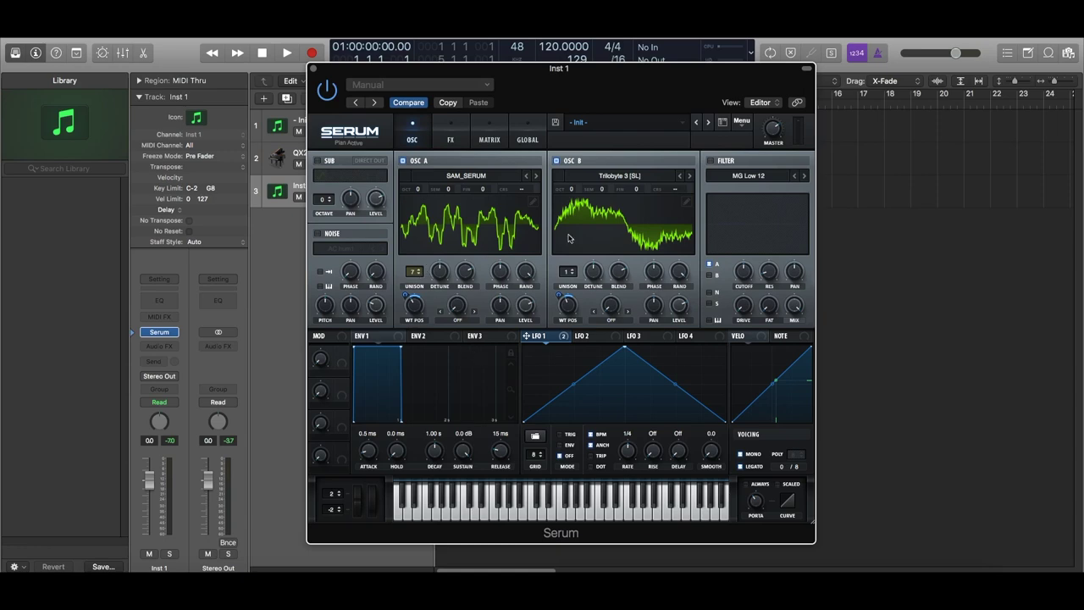
scroll(574, 270, up, 2)
click(573, 271)
click(574, 271)
Step: Lower both oscillators' detune slightly and play a few notes to audition the lead
drag(438, 271, 435, 294)
drag(590, 278, 591, 300)
key(t)
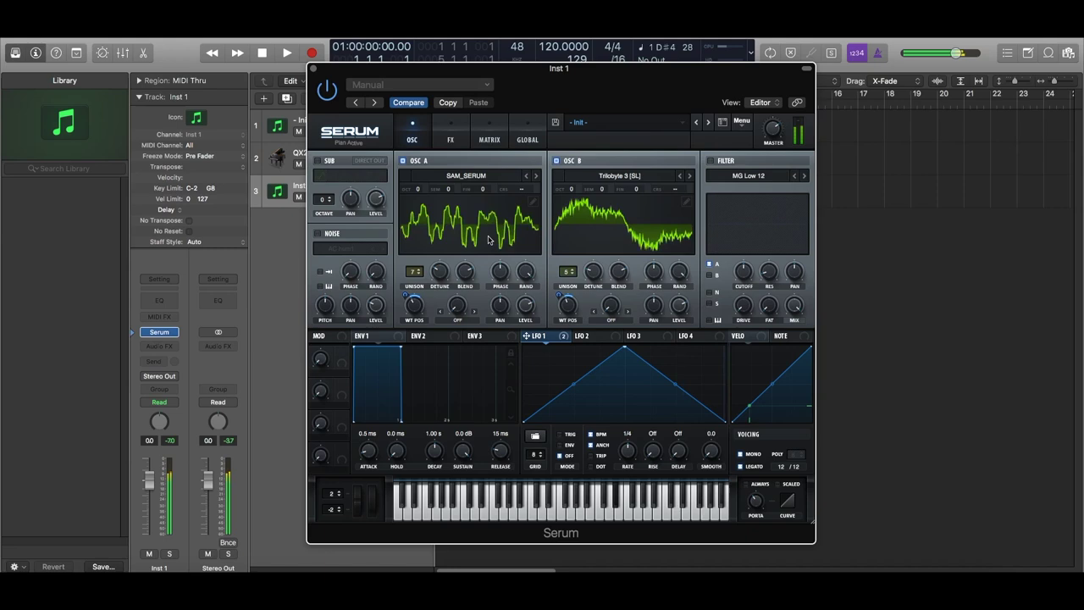
key(w)
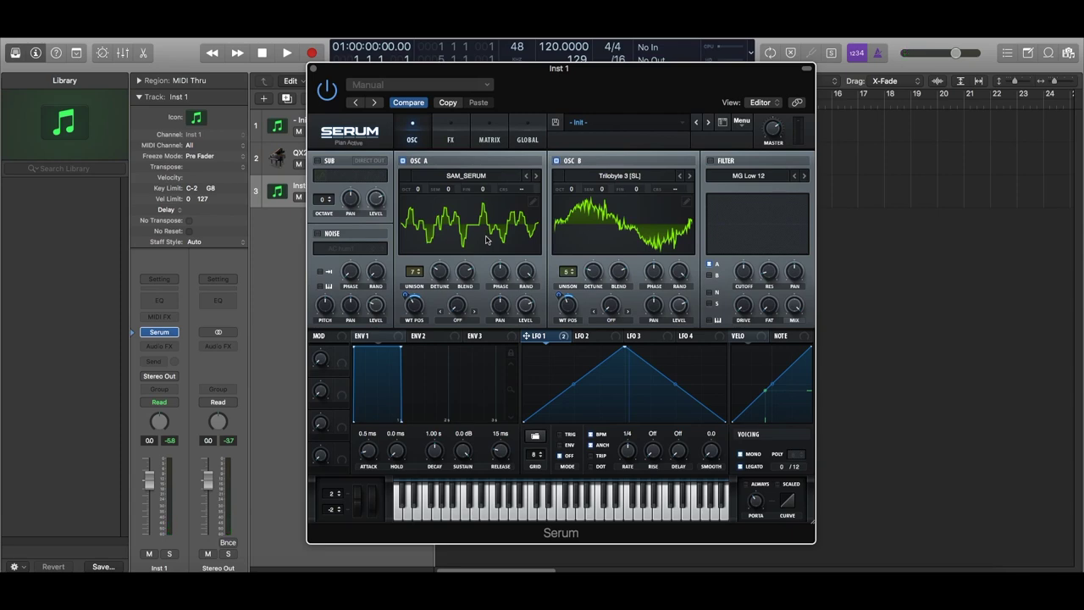
Step: Switch Serum to its FX page showing the Hyper/Dimension effect
click(450, 139)
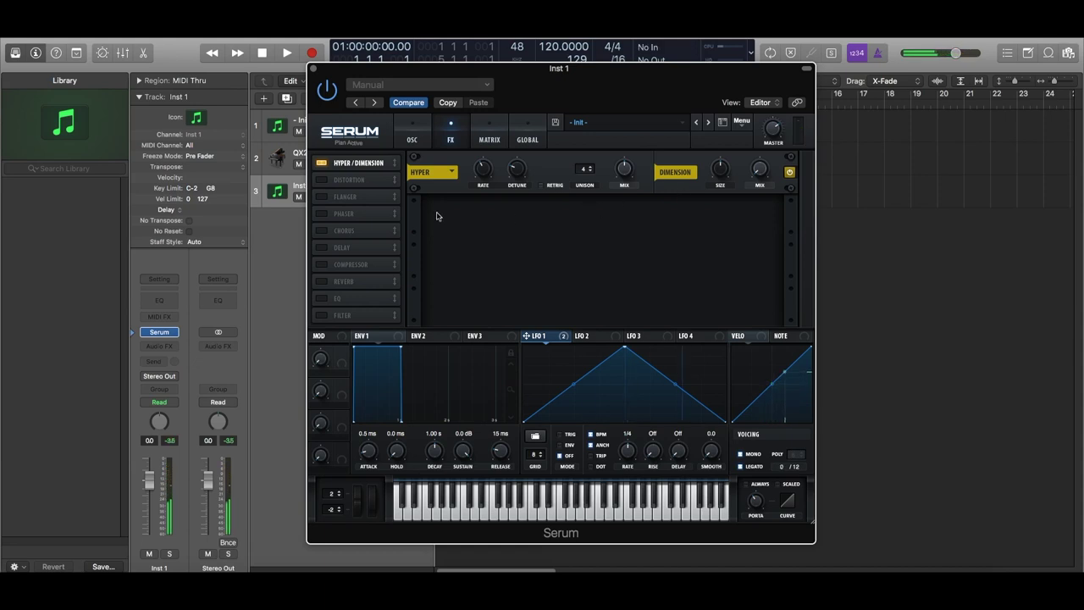
Step: Enable Distortion in Sin Fold mode with drive set to 8%
click(322, 180)
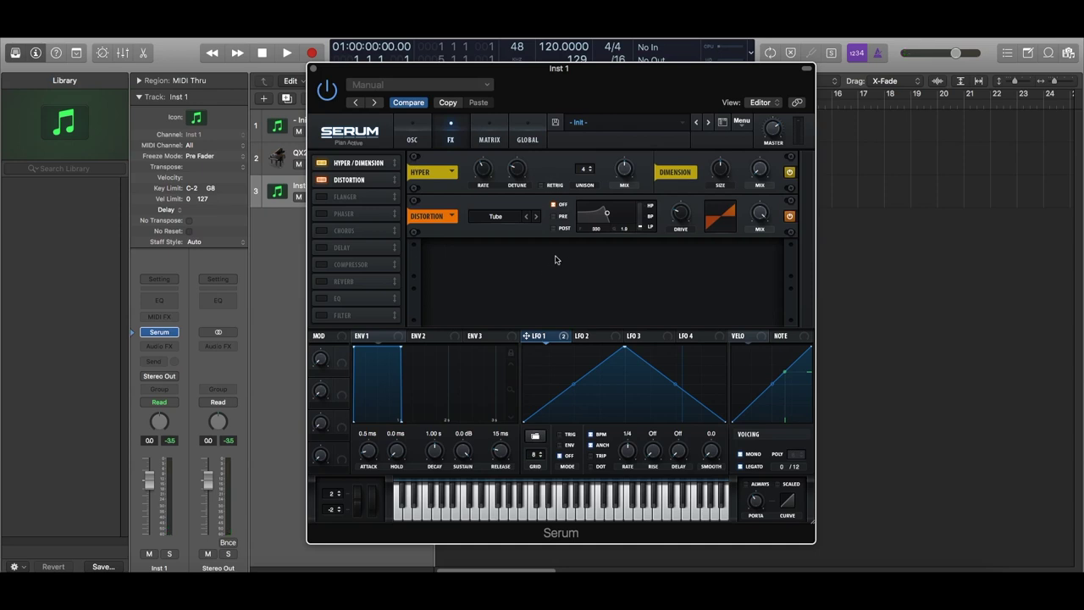
click(510, 219)
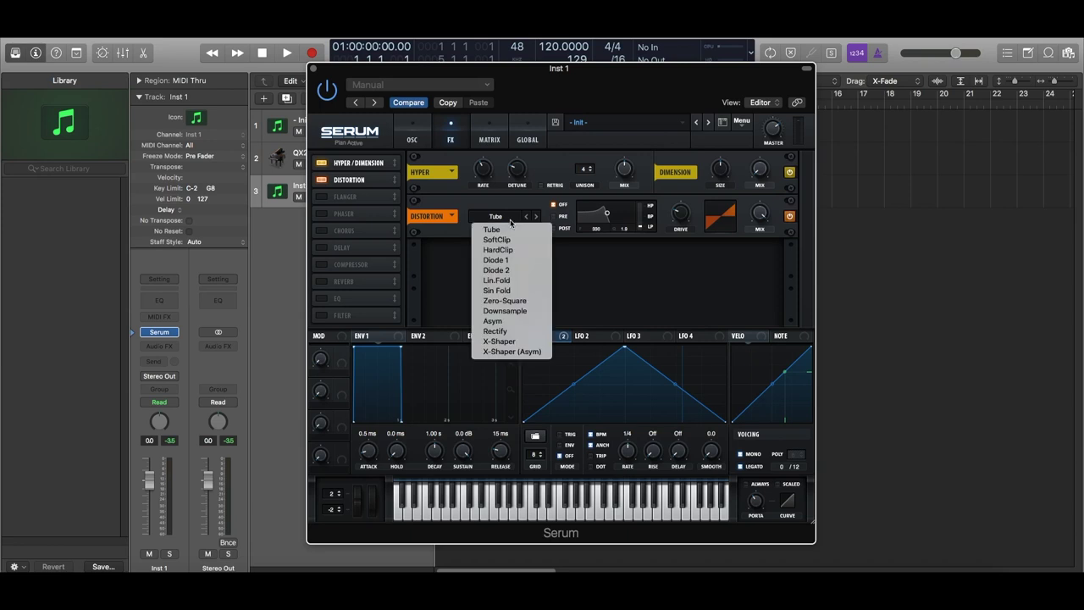
click(520, 290)
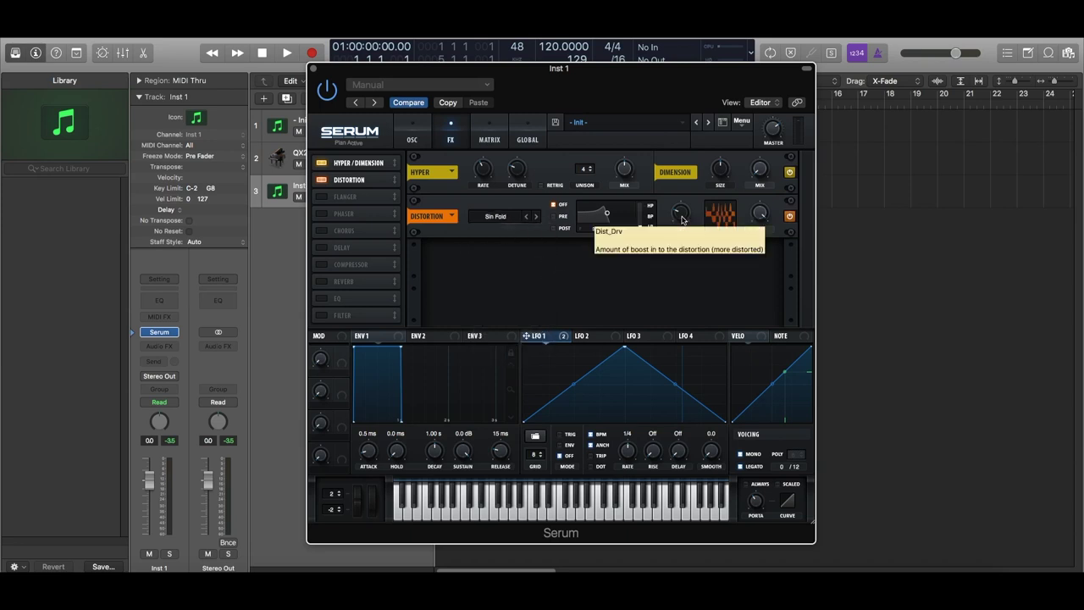
drag(682, 225, 682, 233)
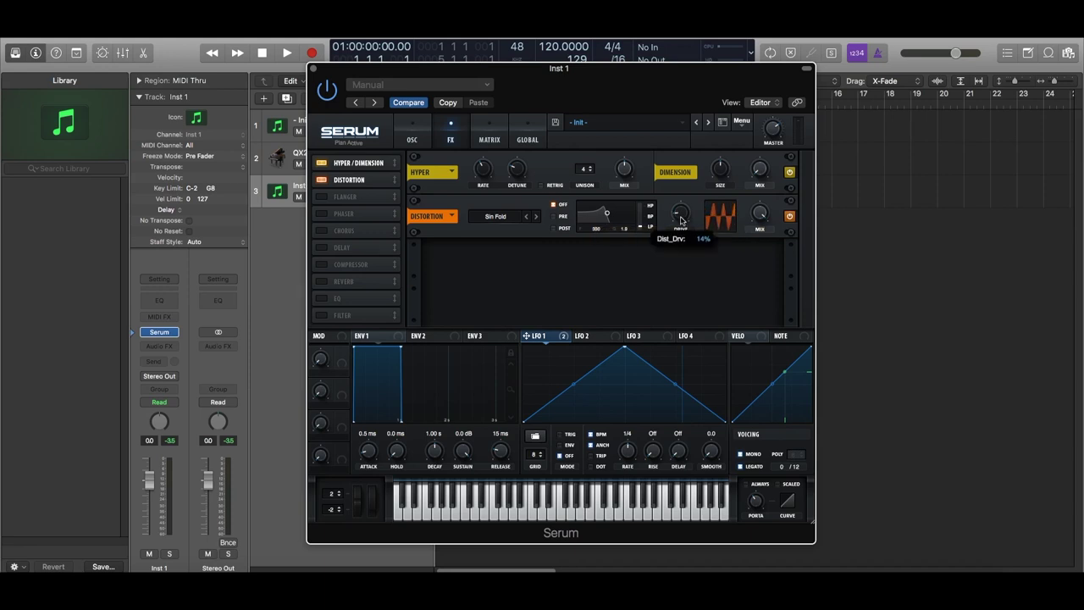
drag(680, 222, 677, 264)
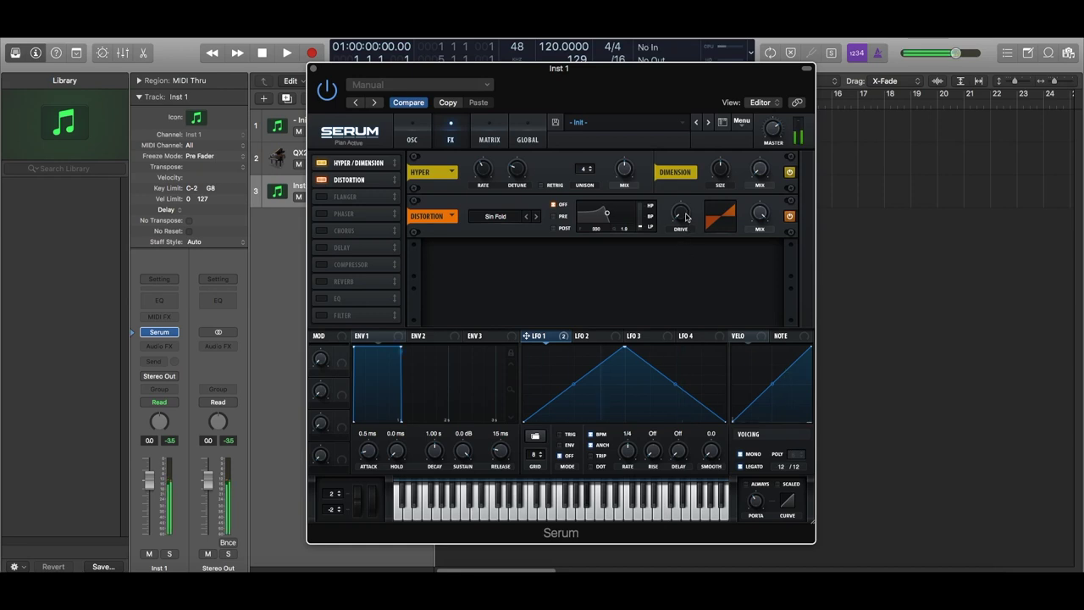
drag(687, 218, 685, 211)
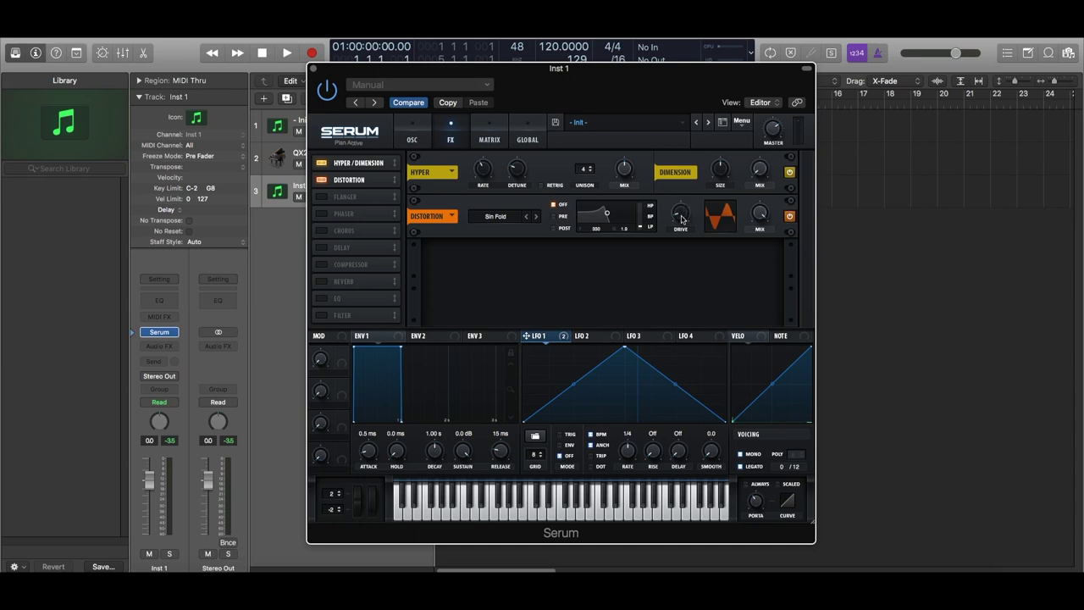
drag(683, 219, 684, 220)
Step: Enable the EQ and boost its high-shelf gain to about 3.8 dB
click(326, 299)
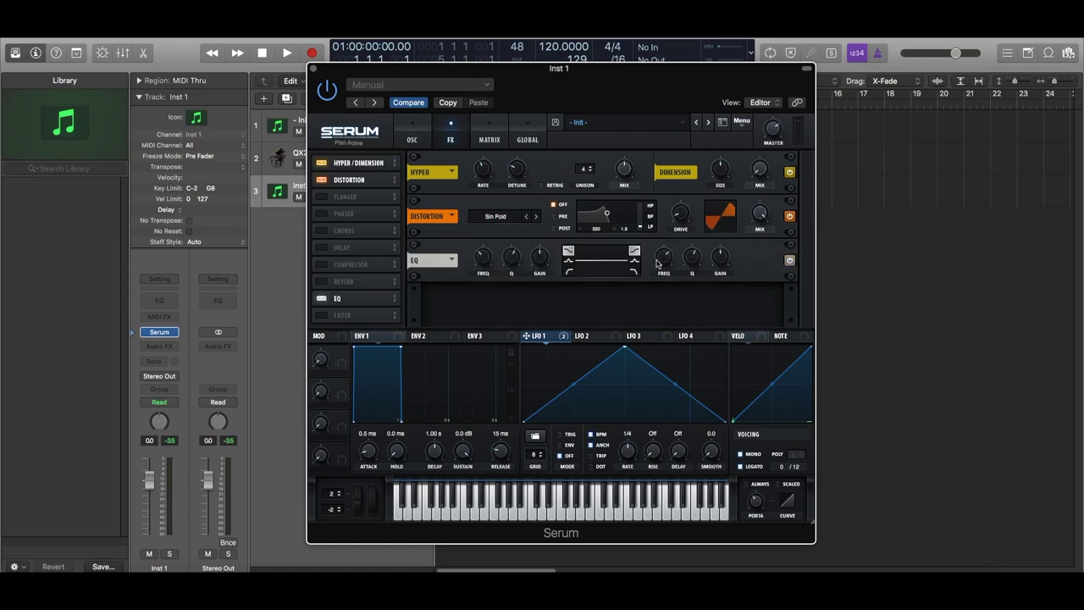
drag(721, 262, 663, 240)
Step: Enable the Compressor, move it below the EQ, and set its threshold near -22 dB
click(336, 268)
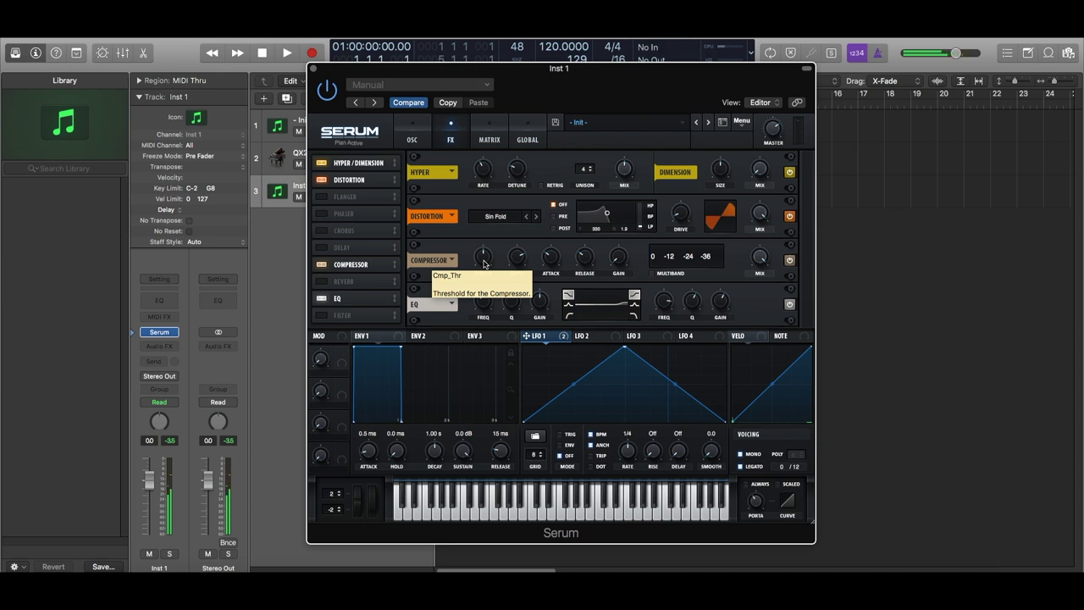
mouse_move(483, 263)
mouse_down()
mouse_move(483, 251)
mouse_move(483, 266)
mouse_up()
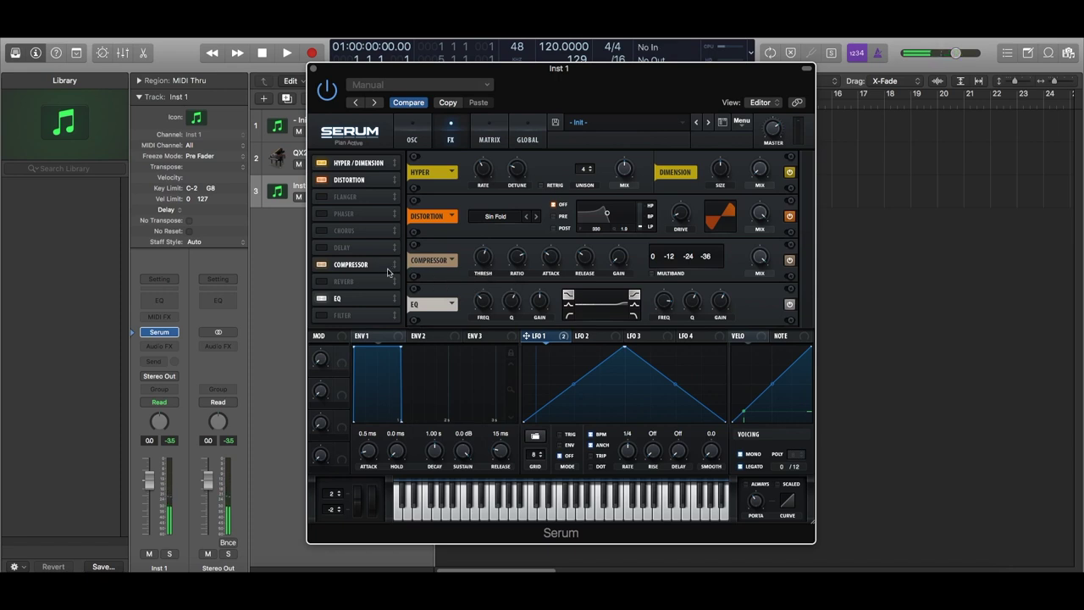
drag(376, 268, 367, 306)
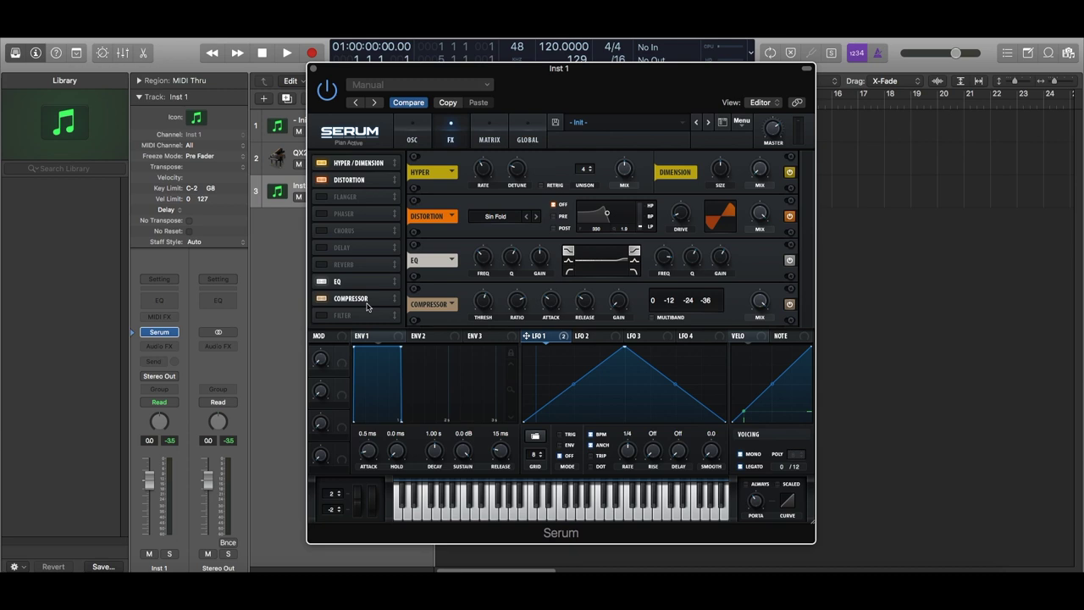
drag(480, 301, 481, 300)
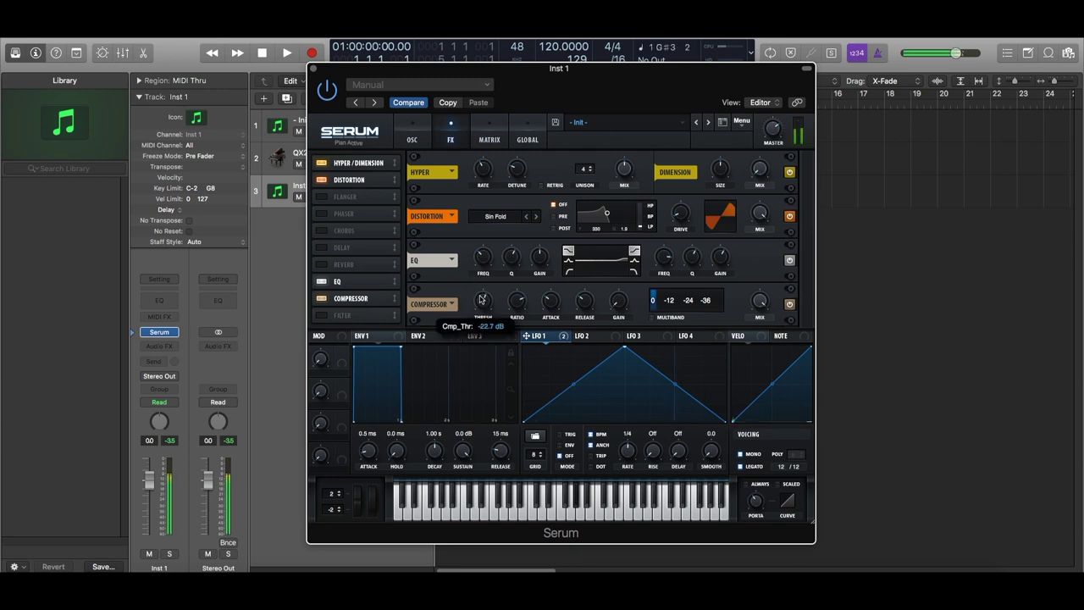
scroll(480, 301, up, 5)
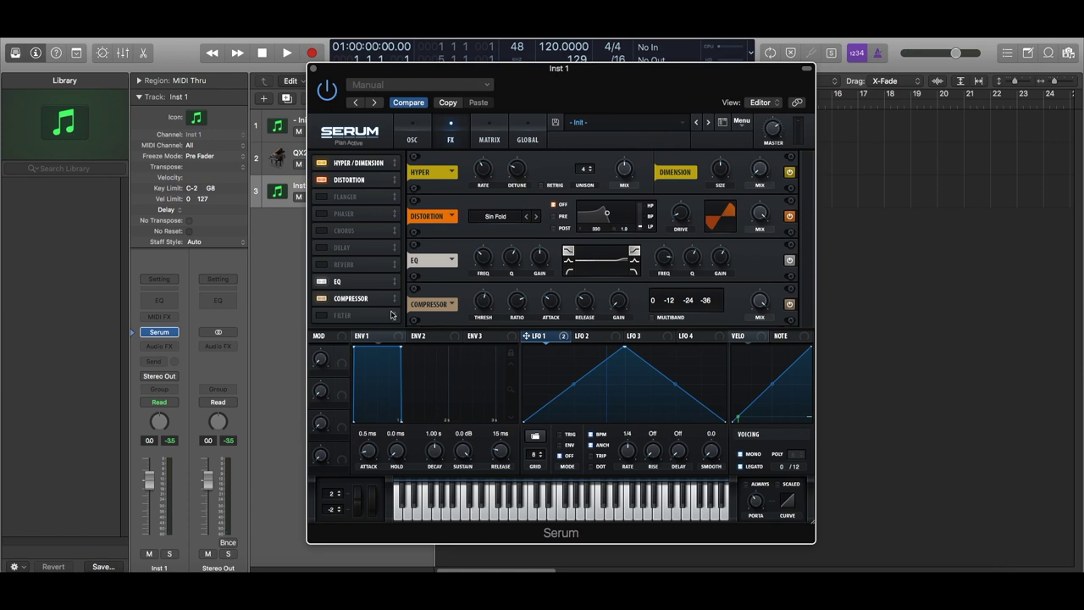
Step: Enable Reverb and move it to the bottom of the chain, after the Compressor
click(323, 266)
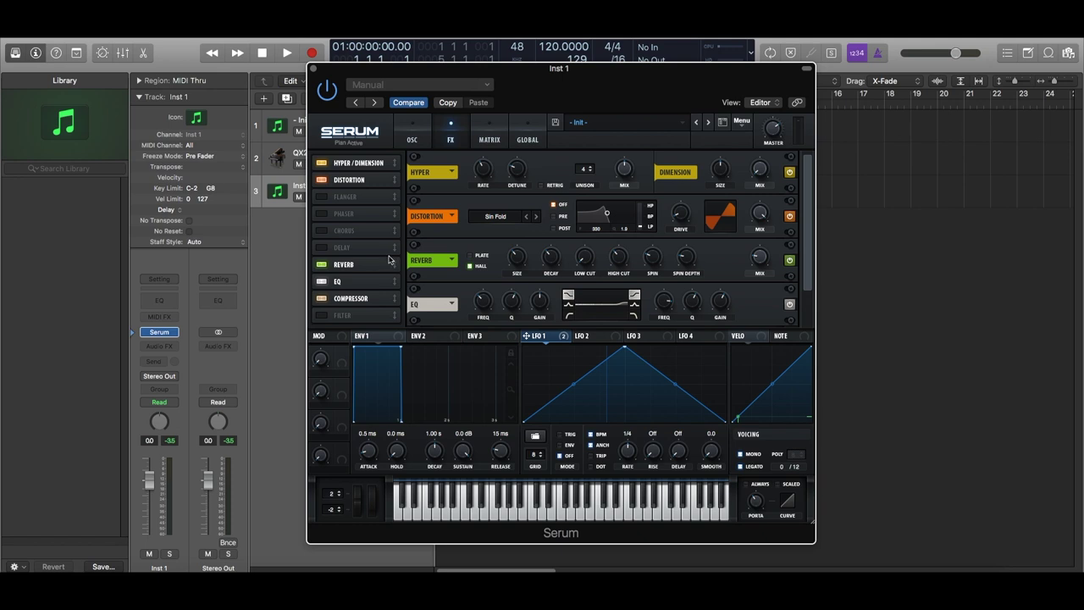
drag(378, 268, 370, 311)
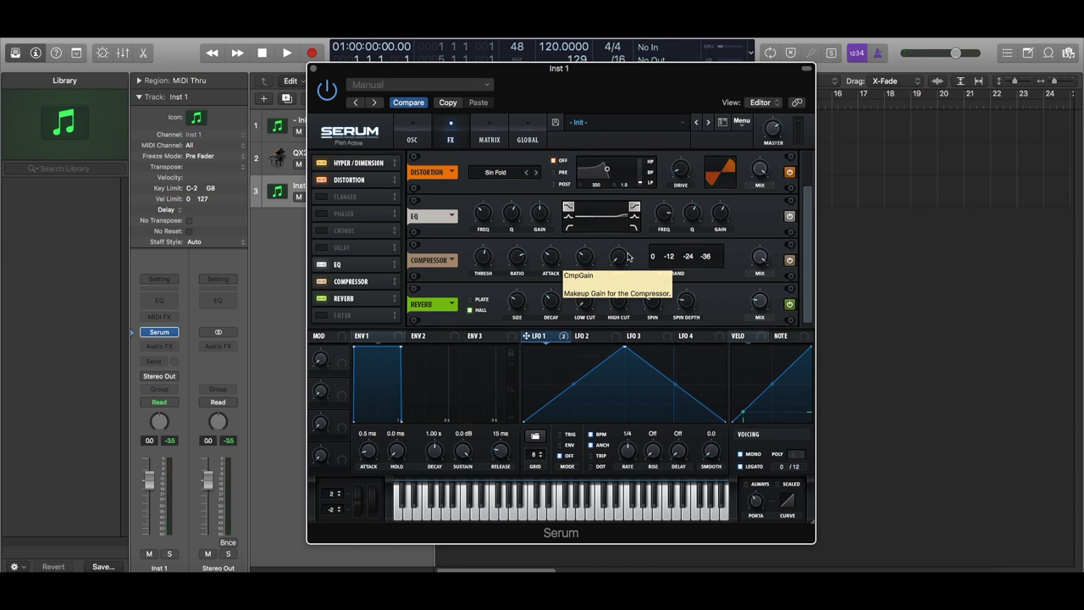
Step: Switch Serum back to the OSC page showing the SAM_SERUM and Trilobyte 3 oscillators
click(413, 139)
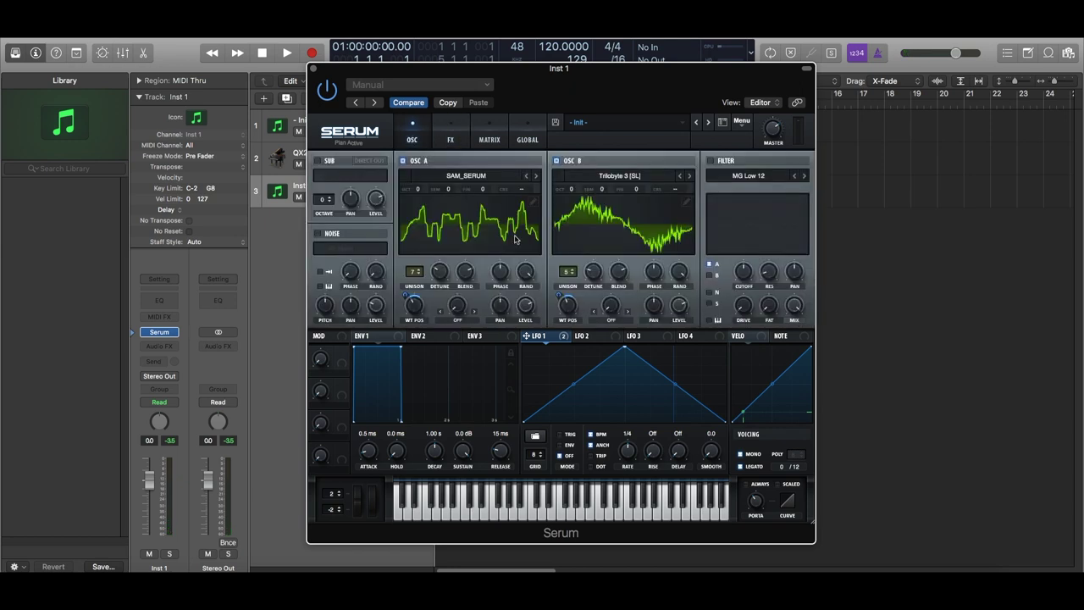